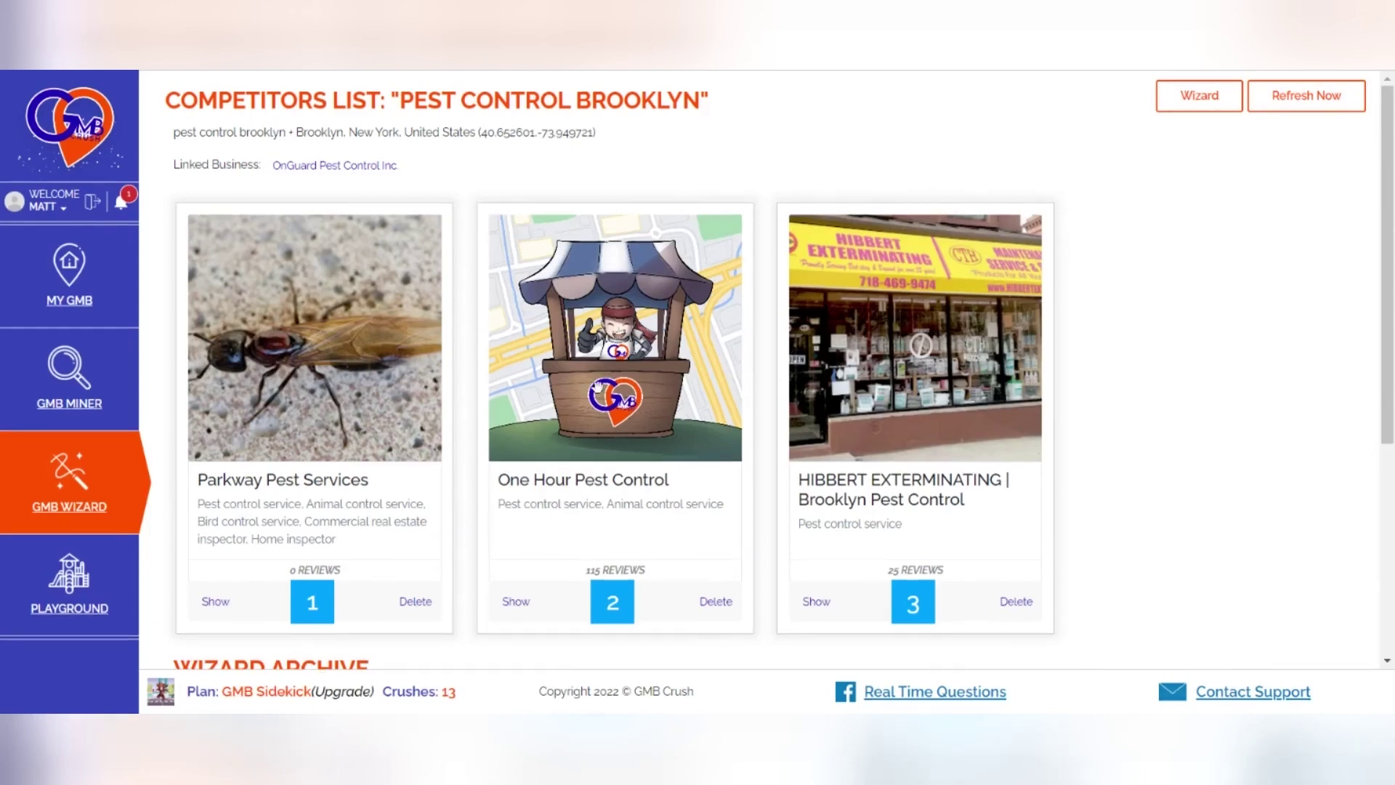
# Open the Wizard audit report for the 'pest control brooklyn' competitors and their three businesses
pyautogui.click(1207, 106)
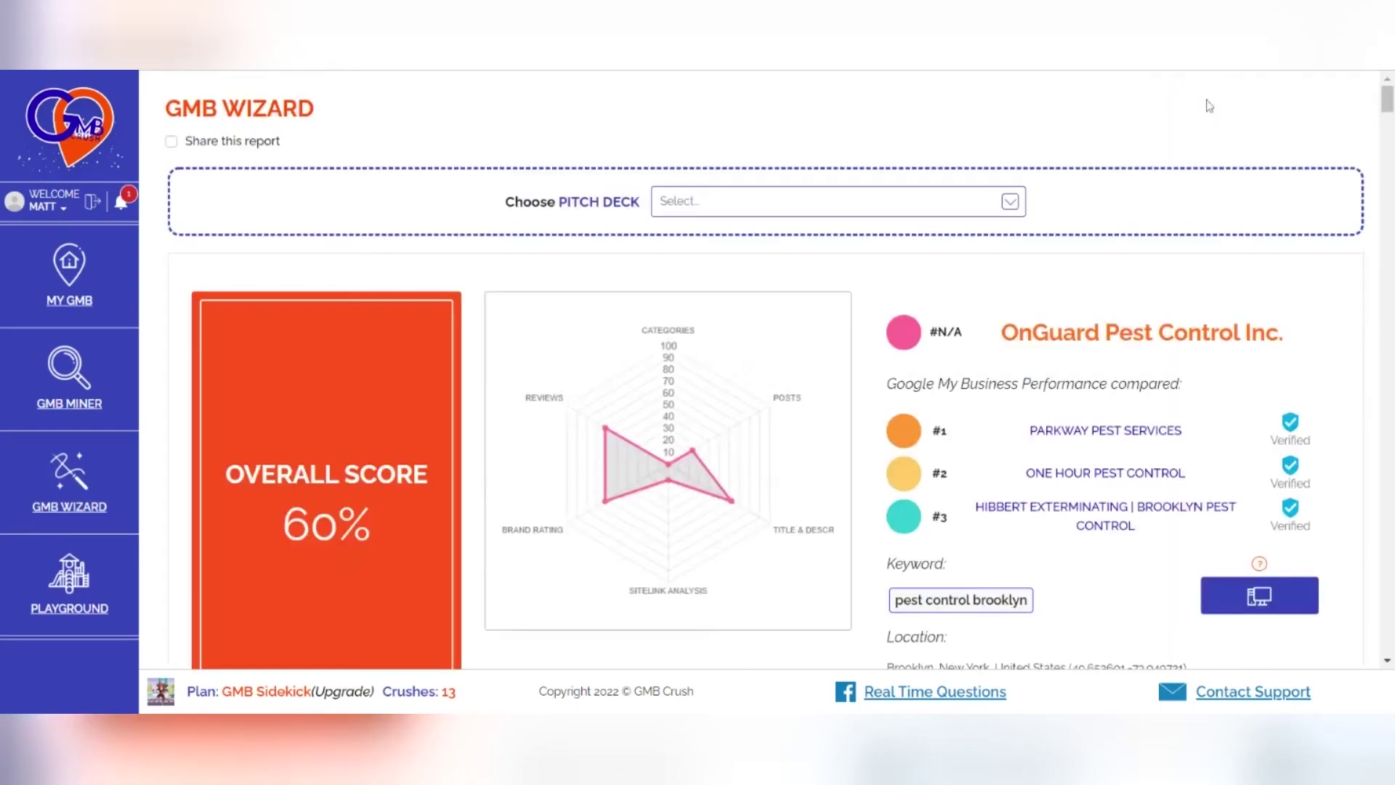
# Enable 'Share this report' for a shareable link, leaving the competitors list name and image unchanged
pyautogui.click(220, 138)
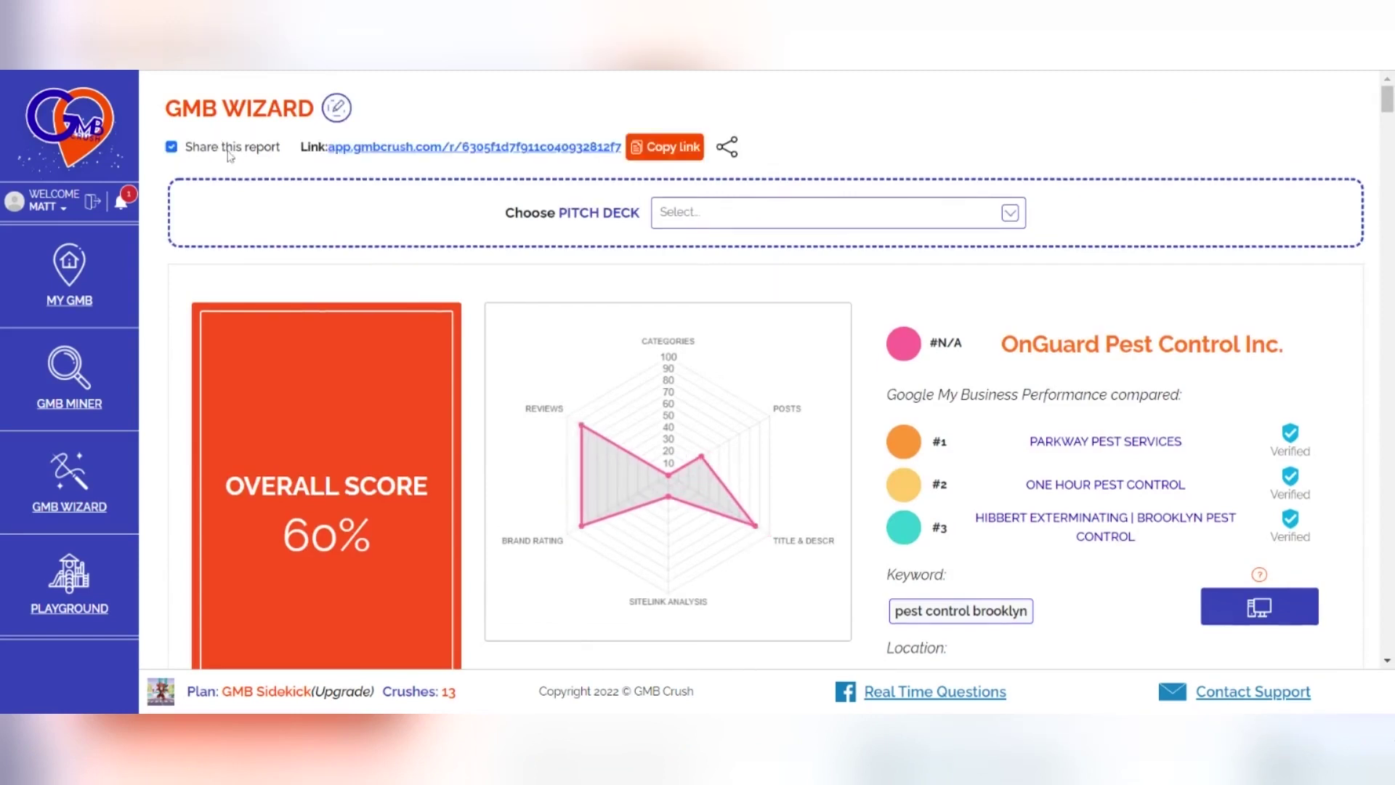
pyautogui.click(339, 111)
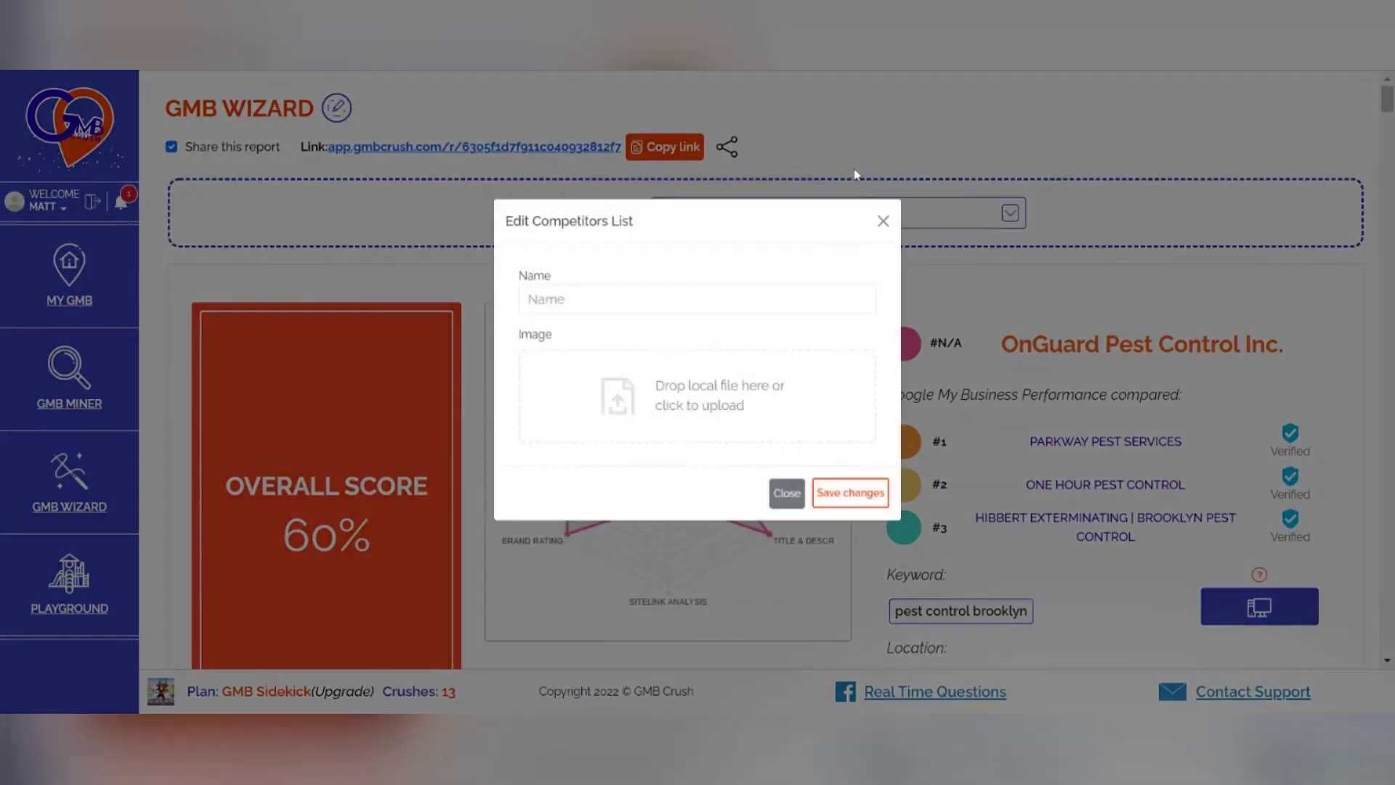
pyautogui.click(887, 225)
pyautogui.click(817, 215)
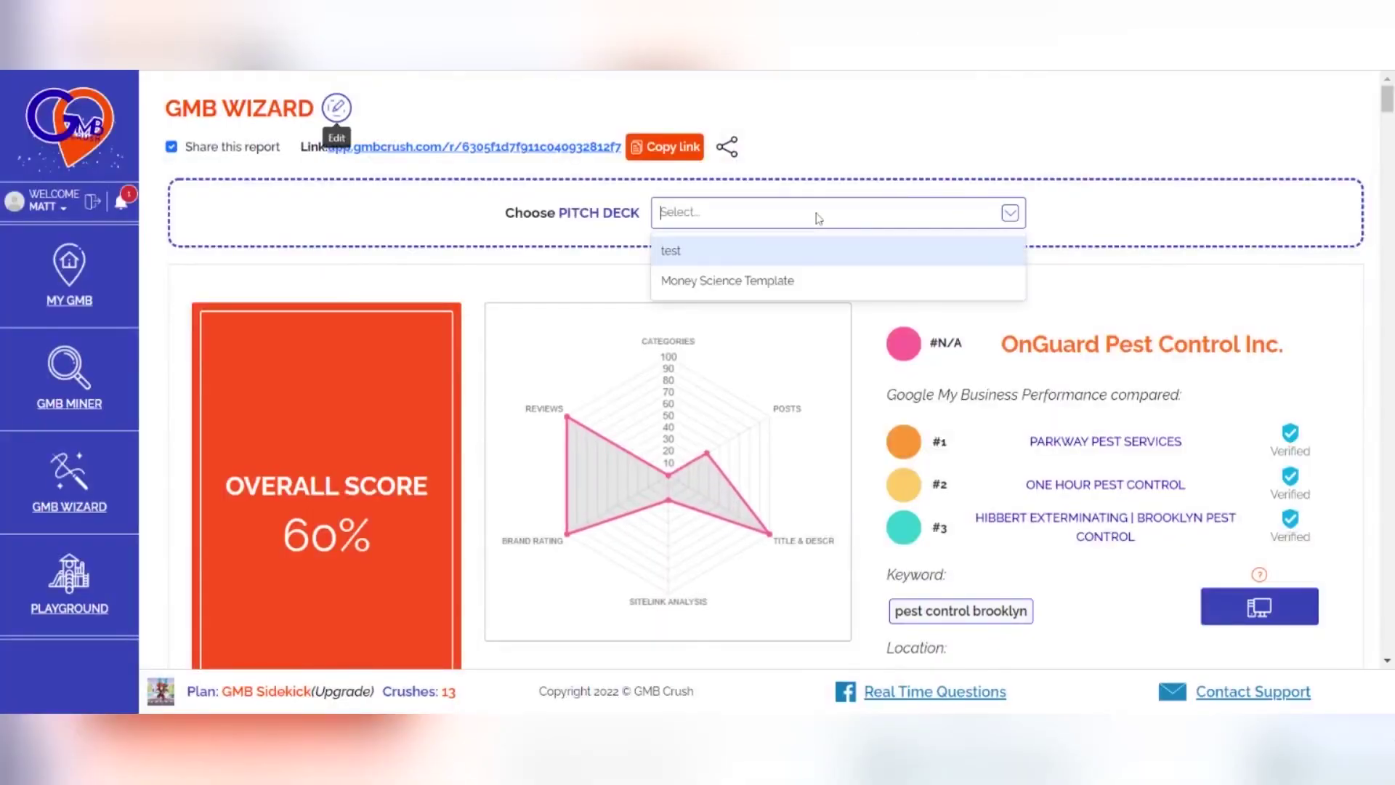
# Load the Money Science Template pitch deck and save its proposal letter text
pyautogui.click(781, 282)
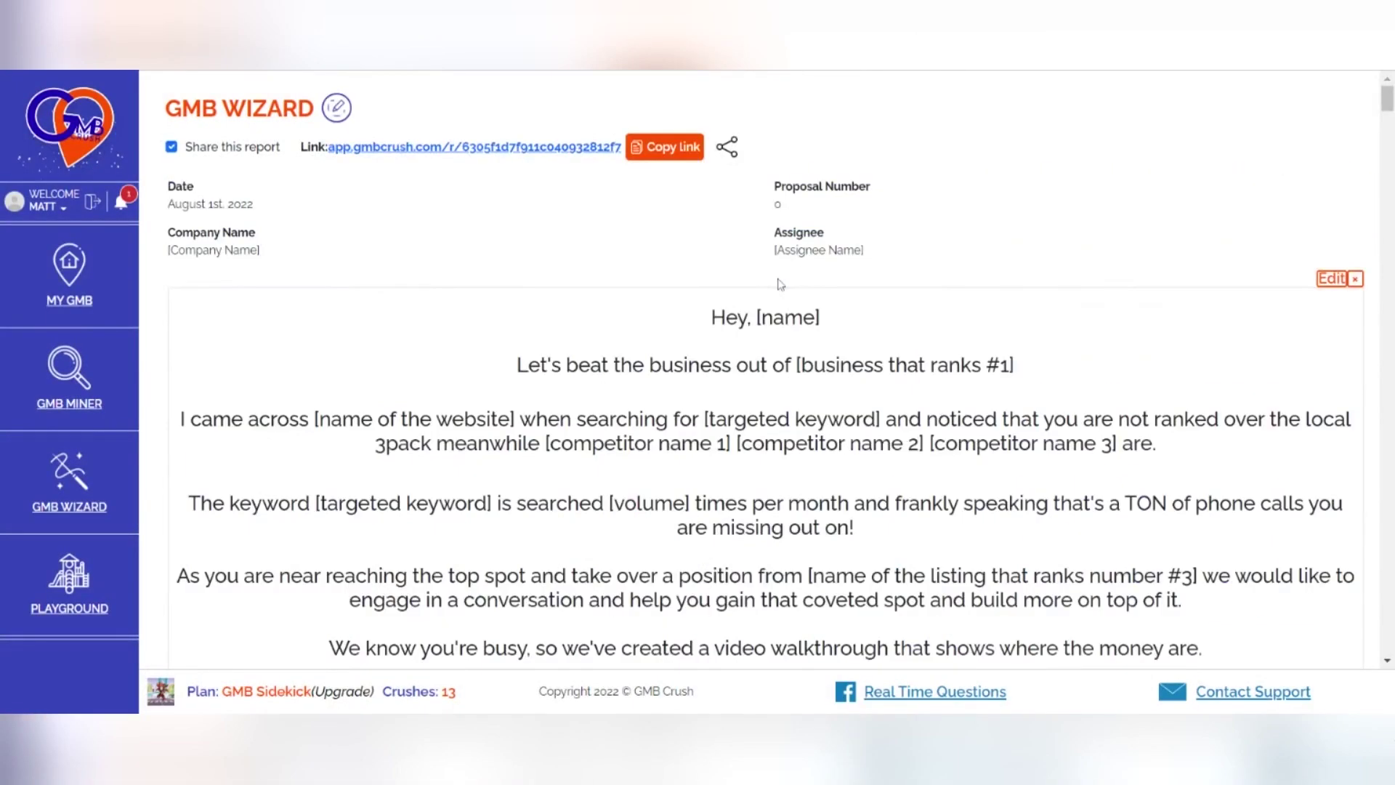
pyautogui.click(1332, 279)
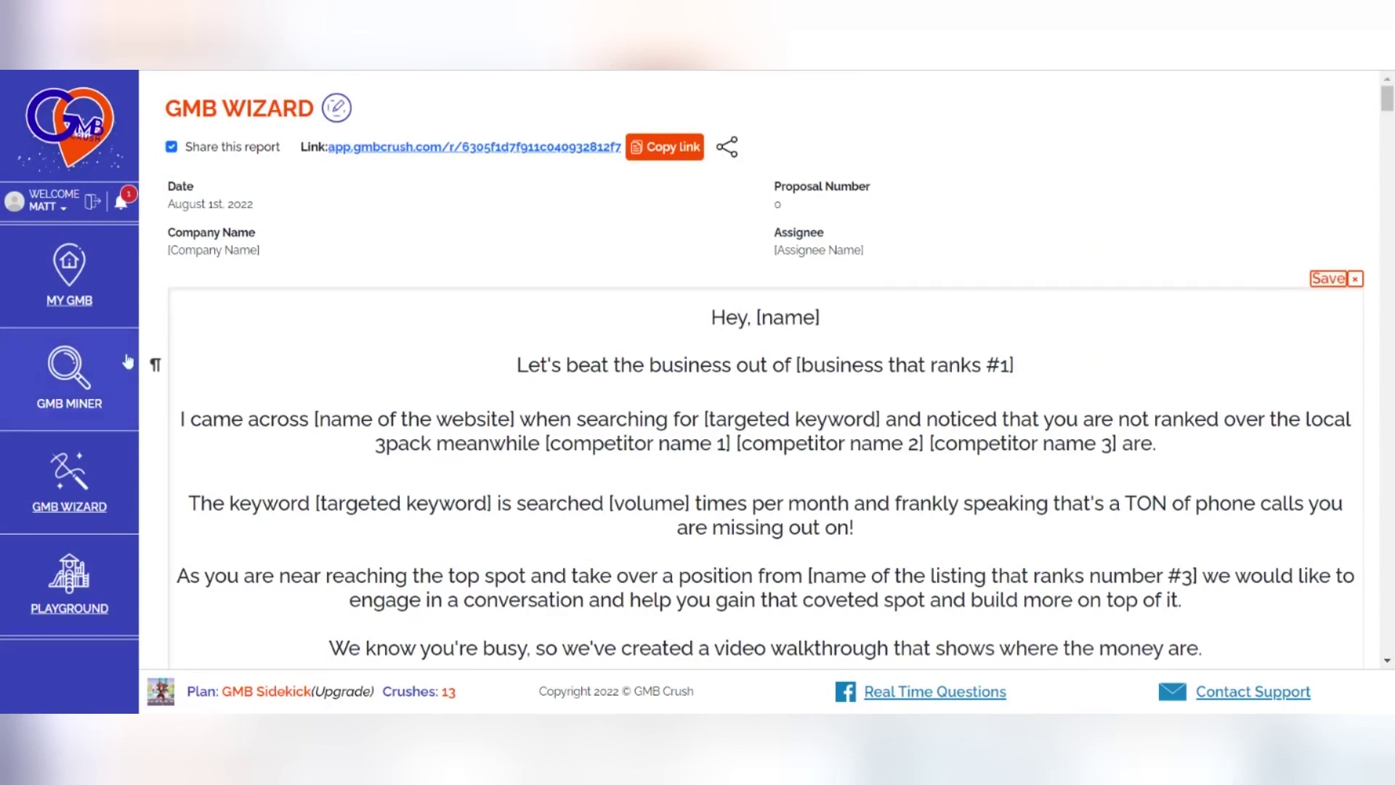
pyautogui.click(154, 365)
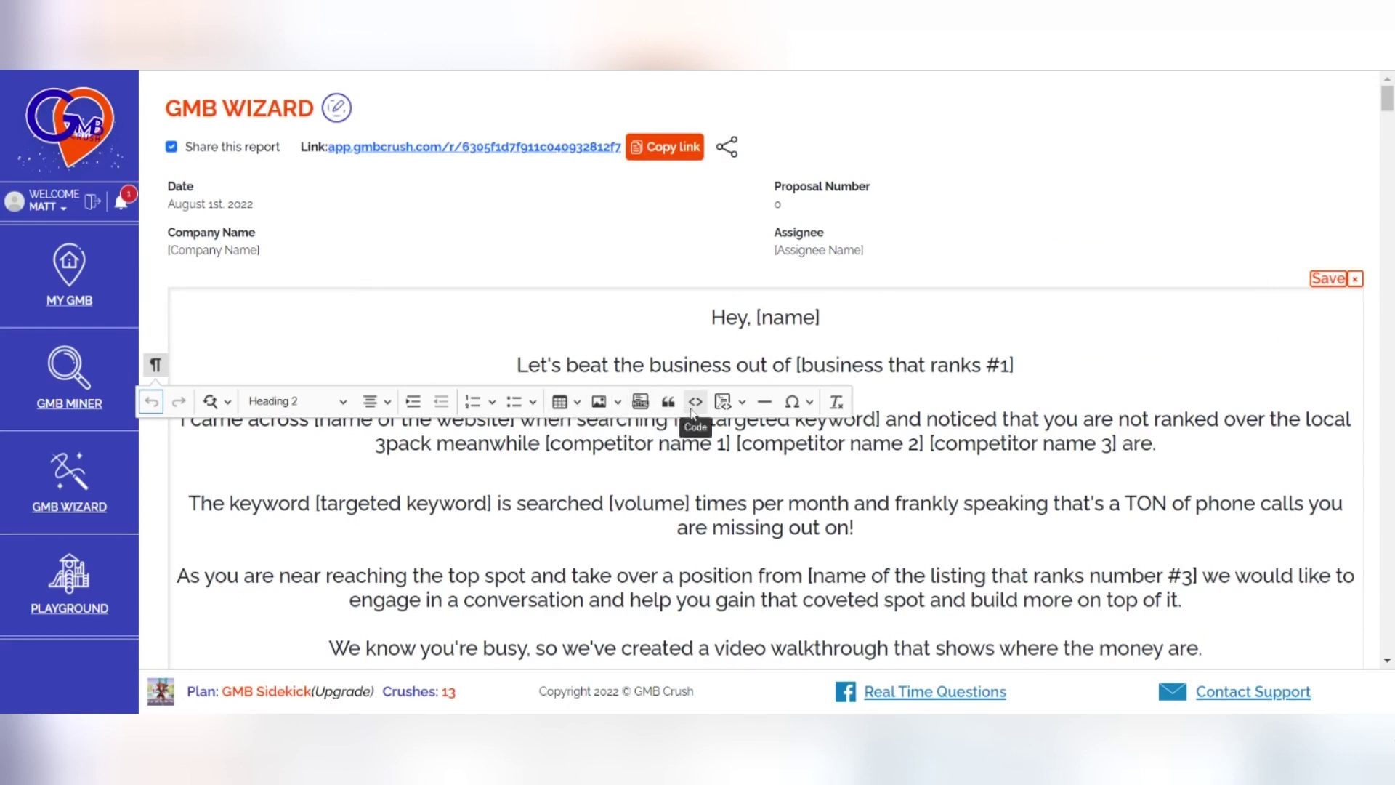
pyautogui.click(1328, 278)
pyautogui.scroll(-15, 843, 455)
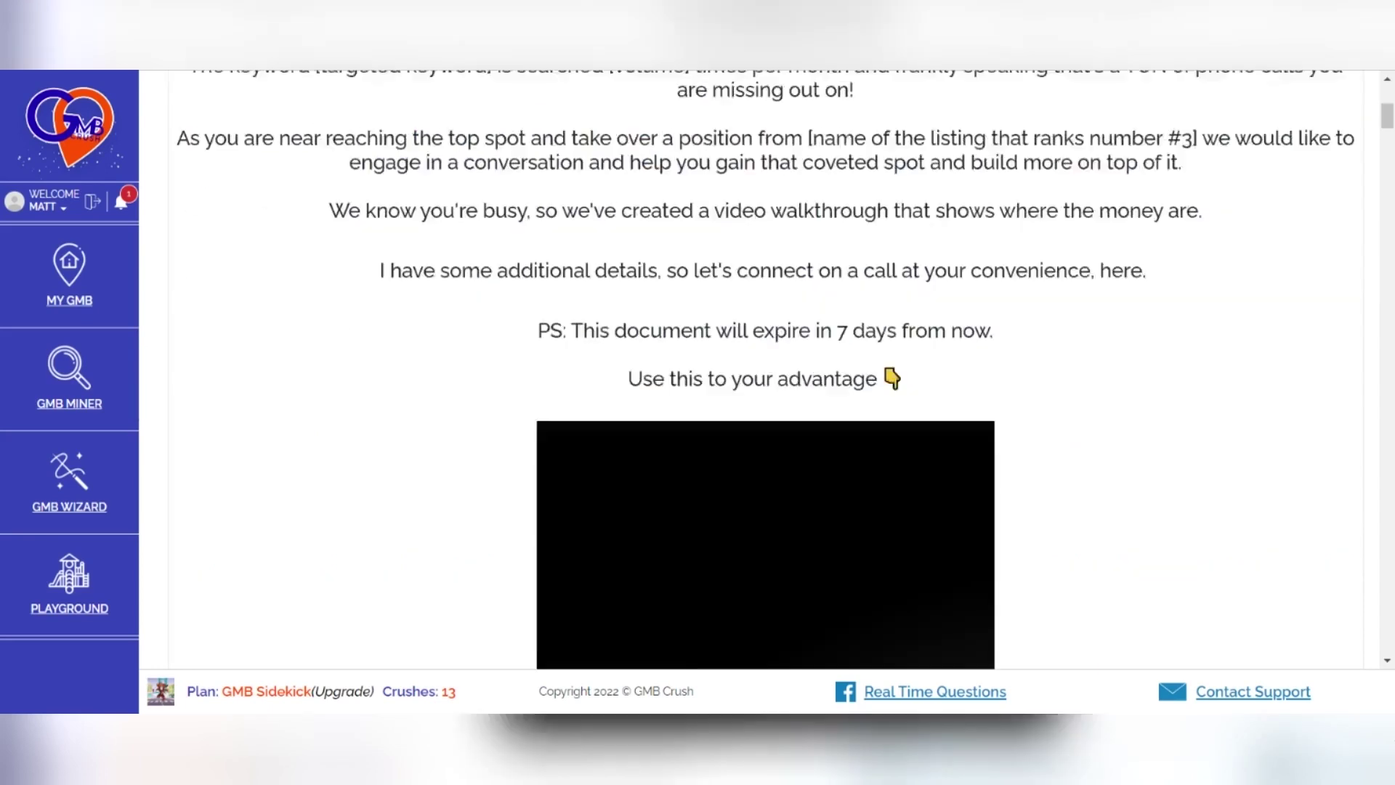
pyautogui.scroll(-2, 844, 455)
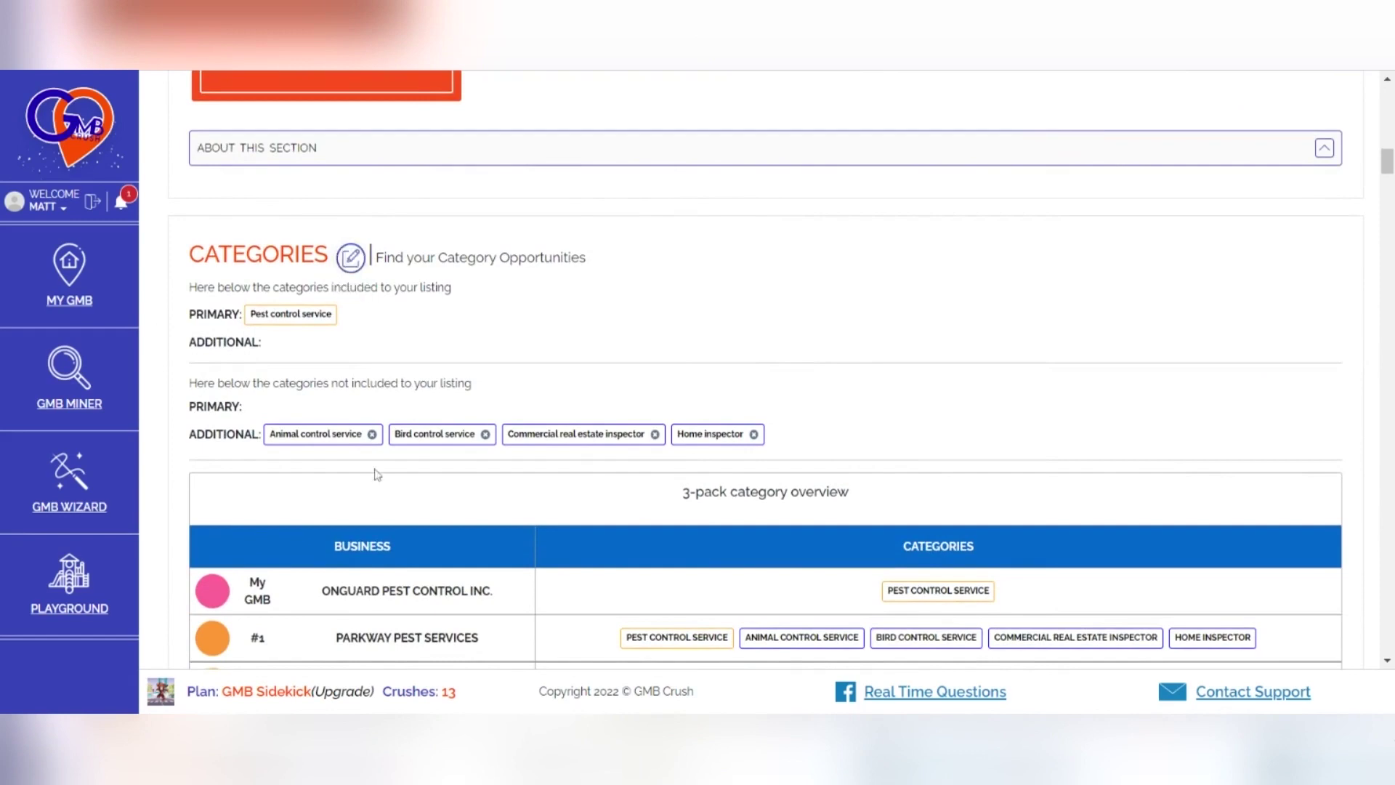
pyautogui.scroll(-7, 377, 473)
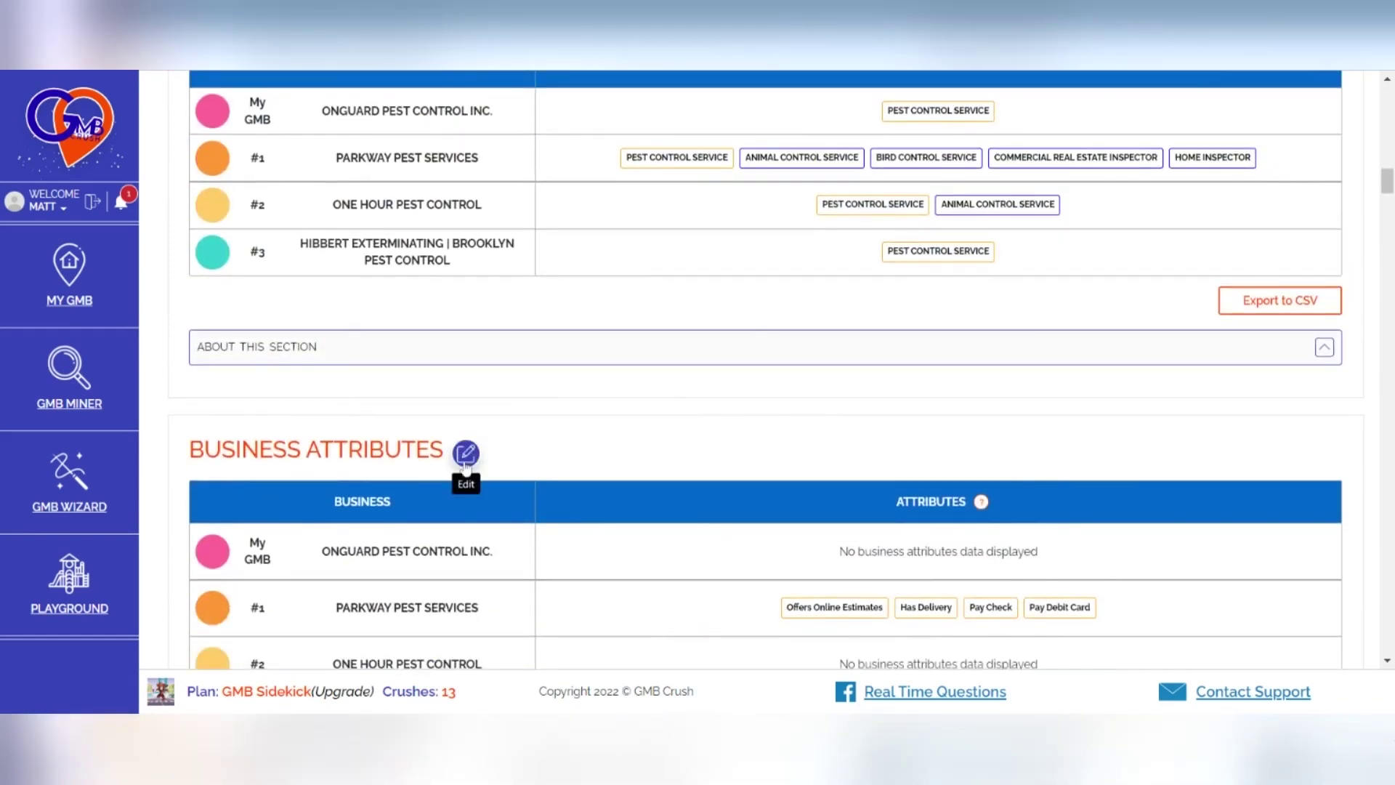
pyautogui.click(466, 455)
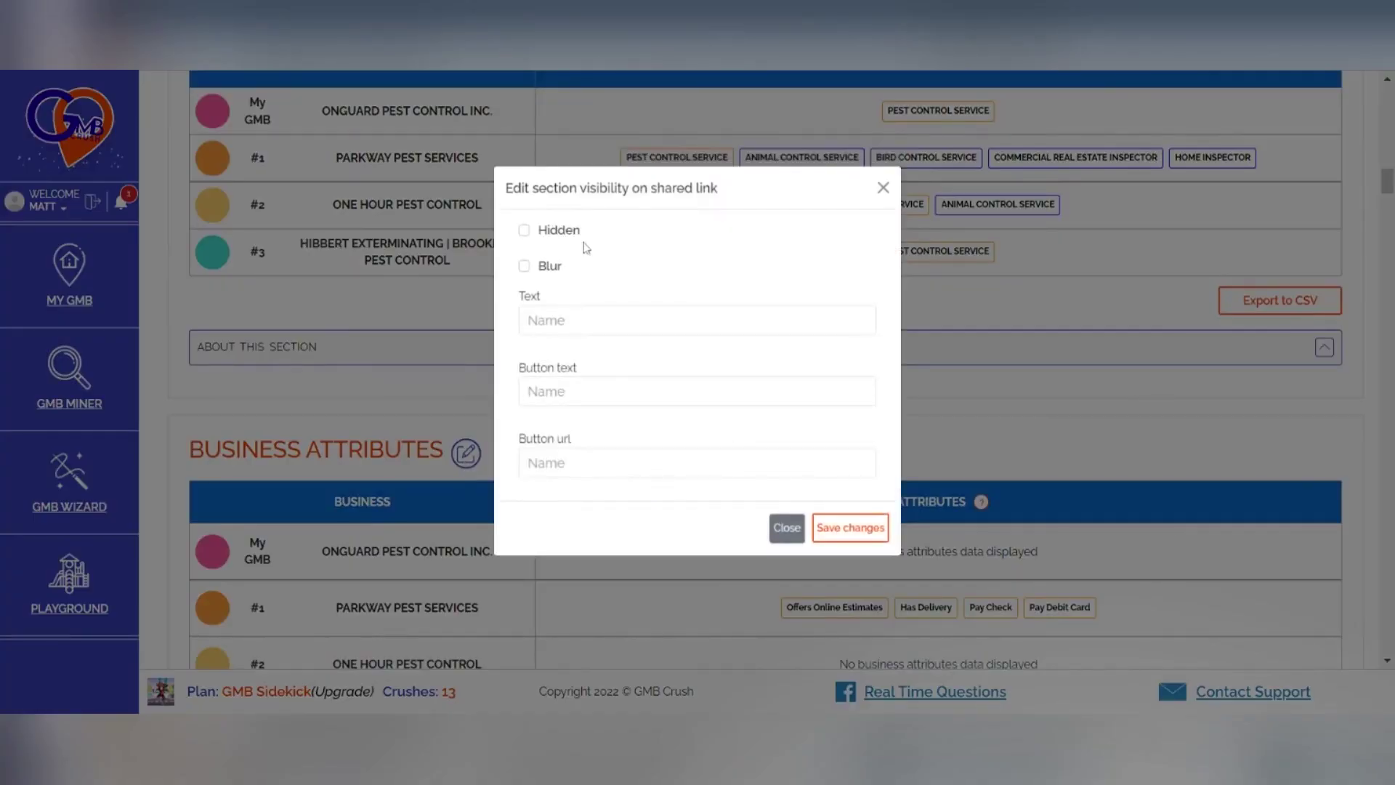
pyautogui.click(571, 234)
pyautogui.click(550, 267)
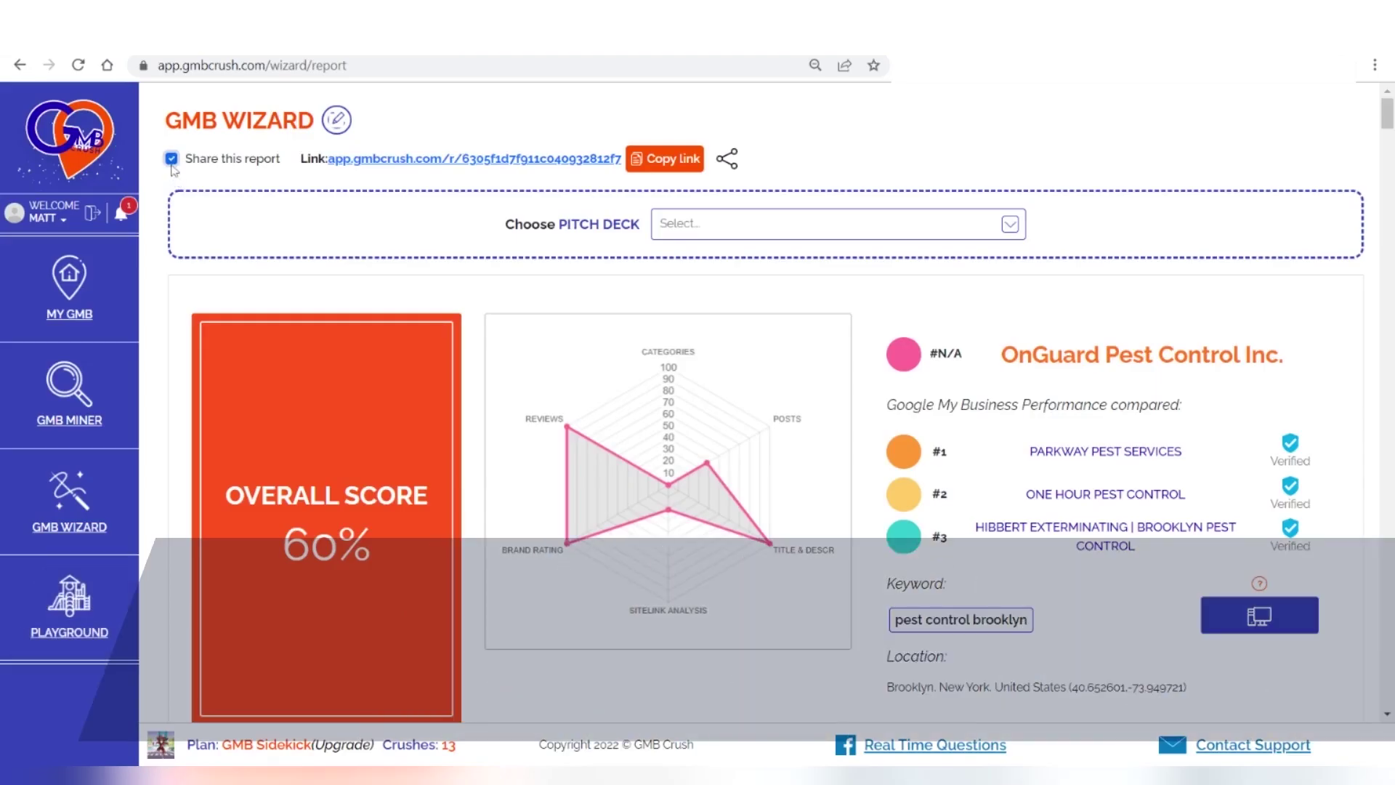
pyautogui.click(171, 155)
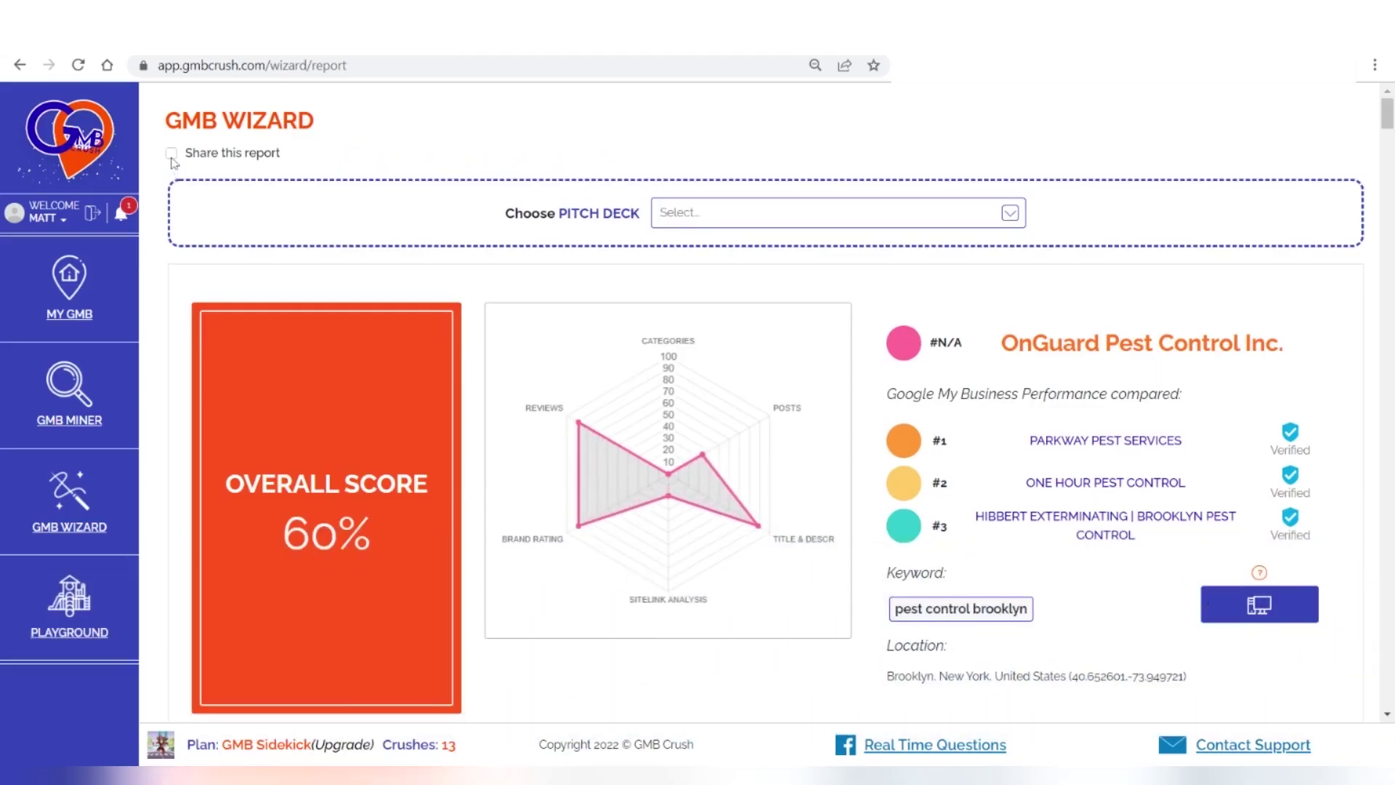
pyautogui.click(172, 154)
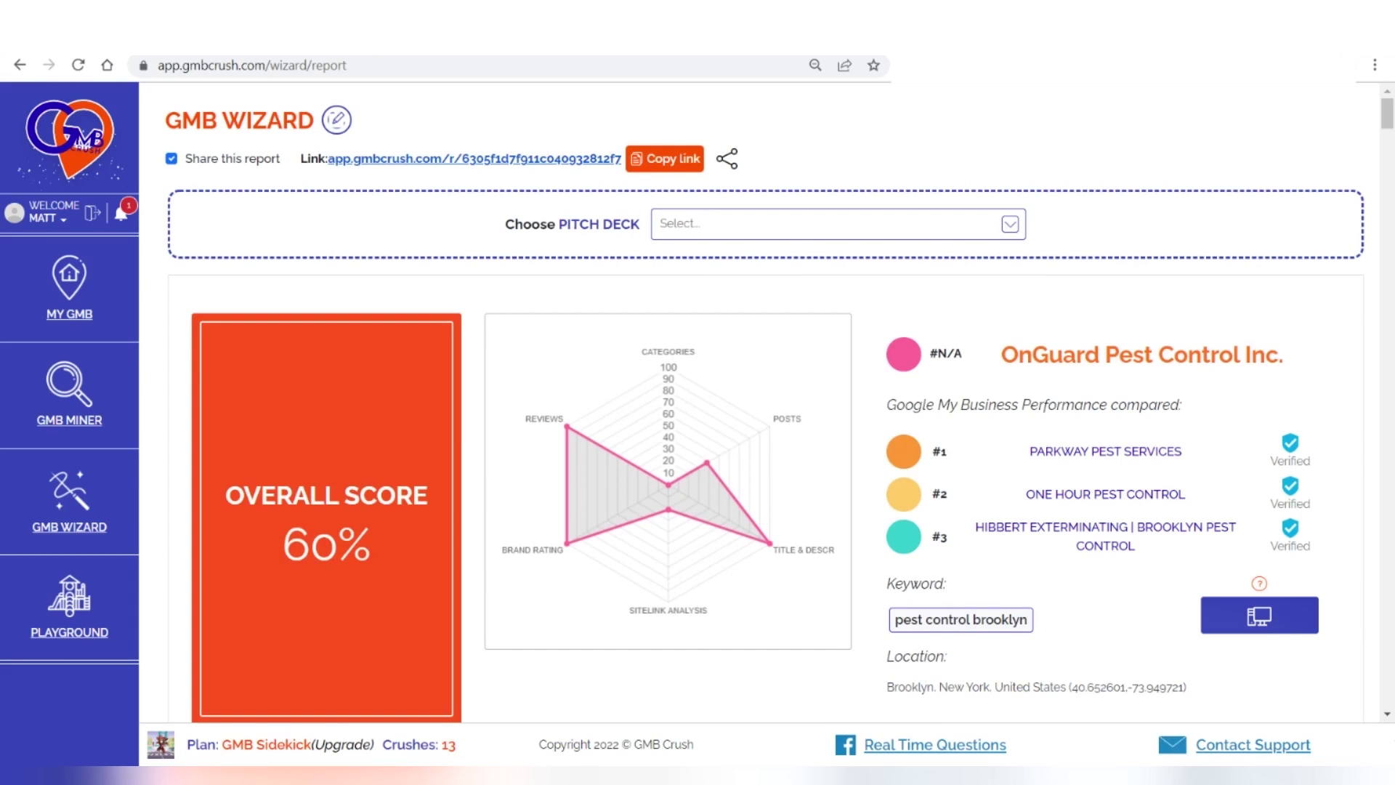
# Set Categories to Hidden behind a 'Contact Us Today!' button to the contact-us URL, then view the shared report
pyautogui.scroll(-6, 378, 306)
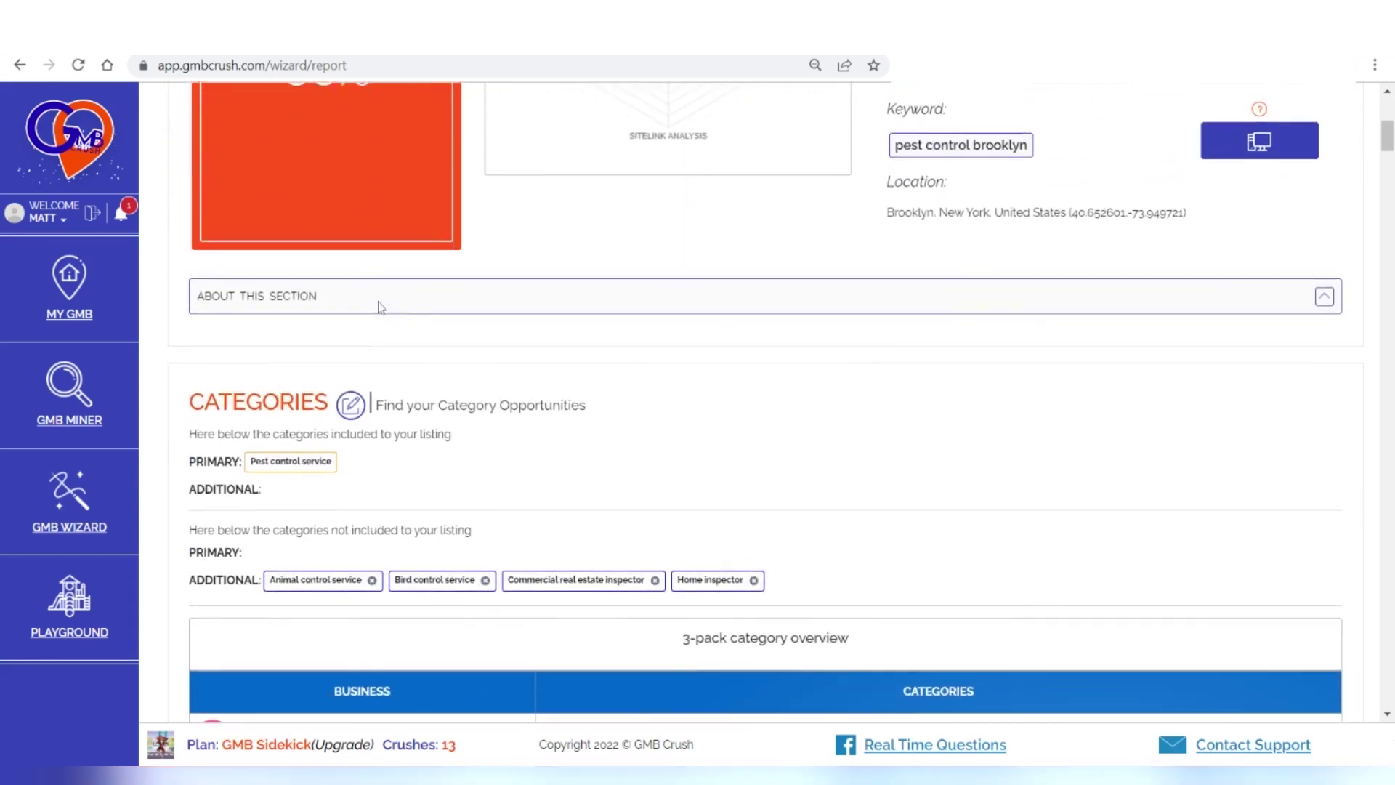
pyautogui.click(355, 409)
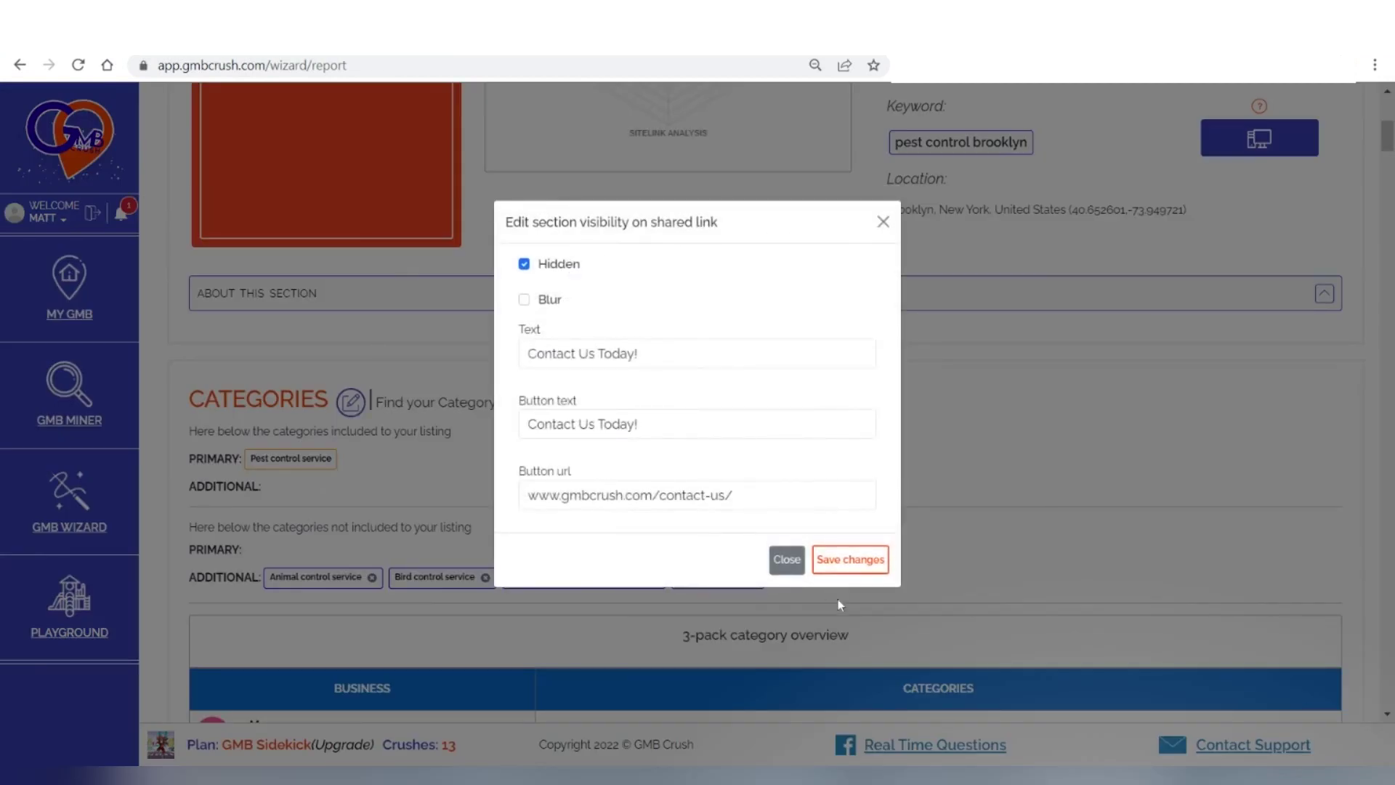
pyautogui.click(872, 560)
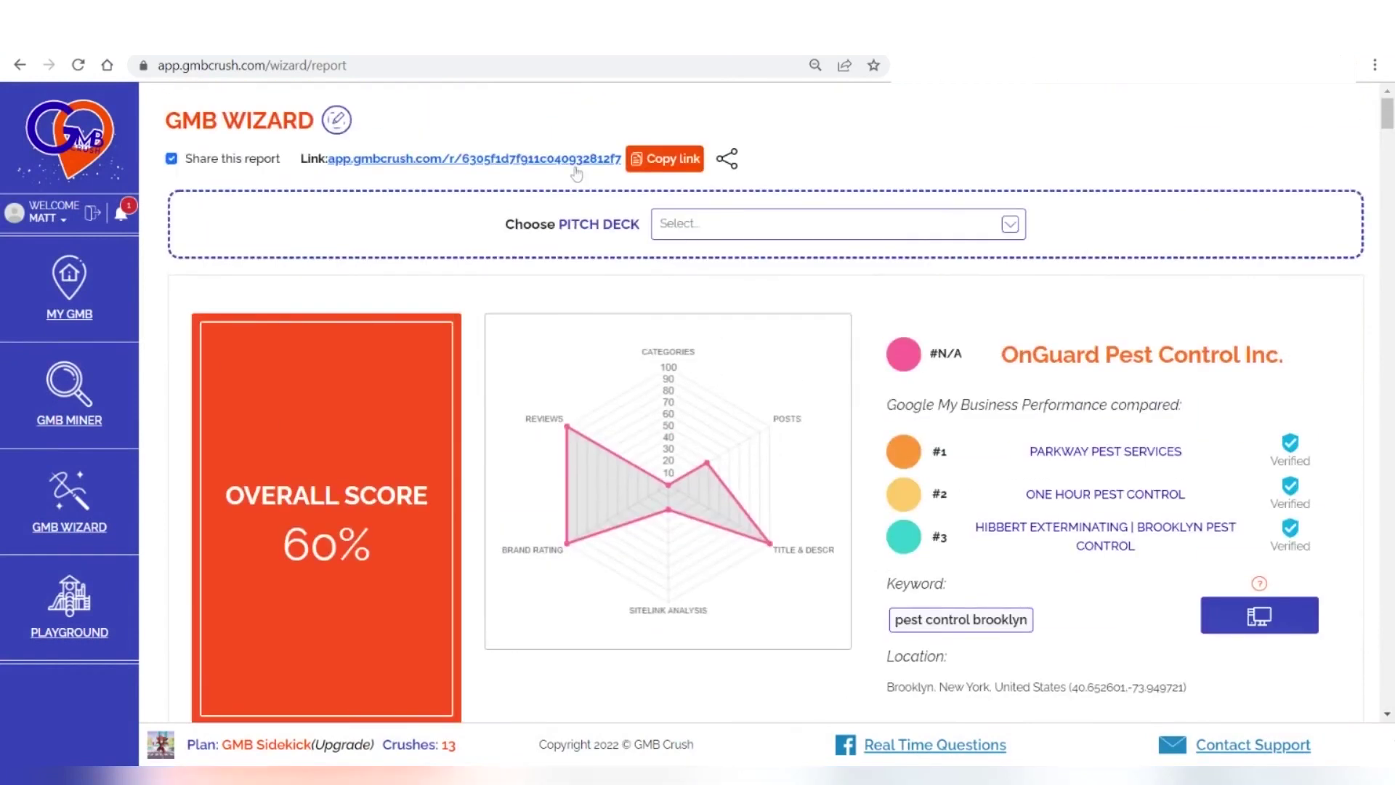
pyautogui.click(571, 168)
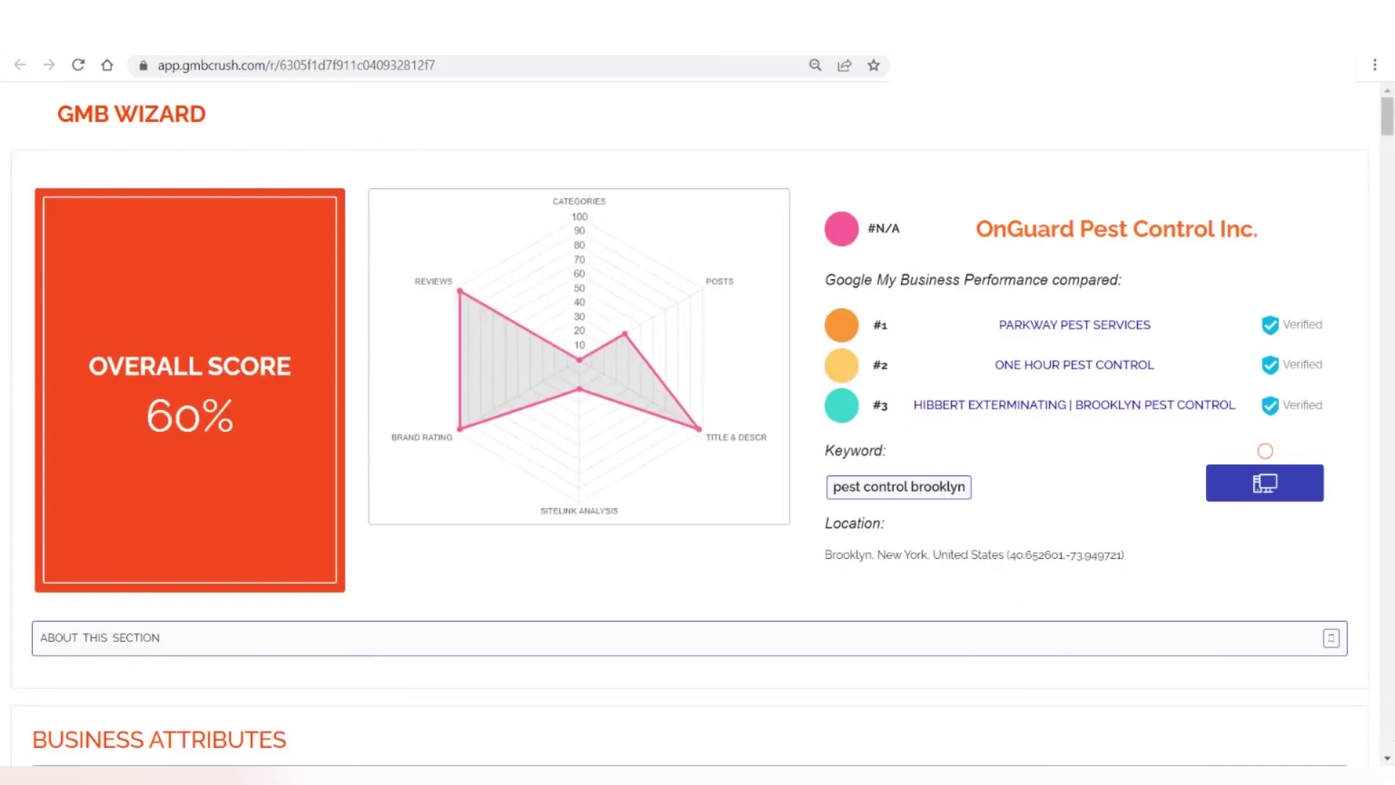
pyautogui.scroll(-3, 285, 526)
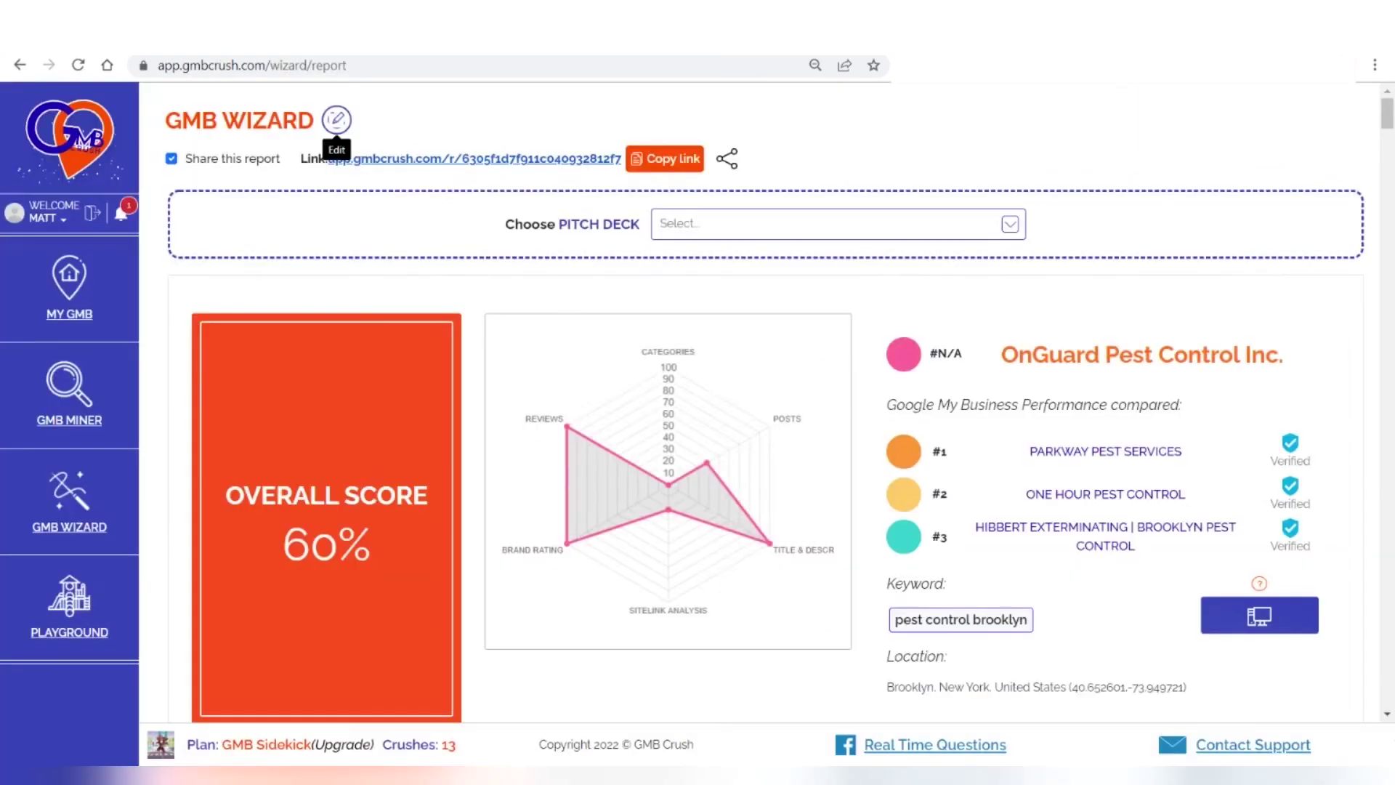
pyautogui.scroll(-7, 503, 426)
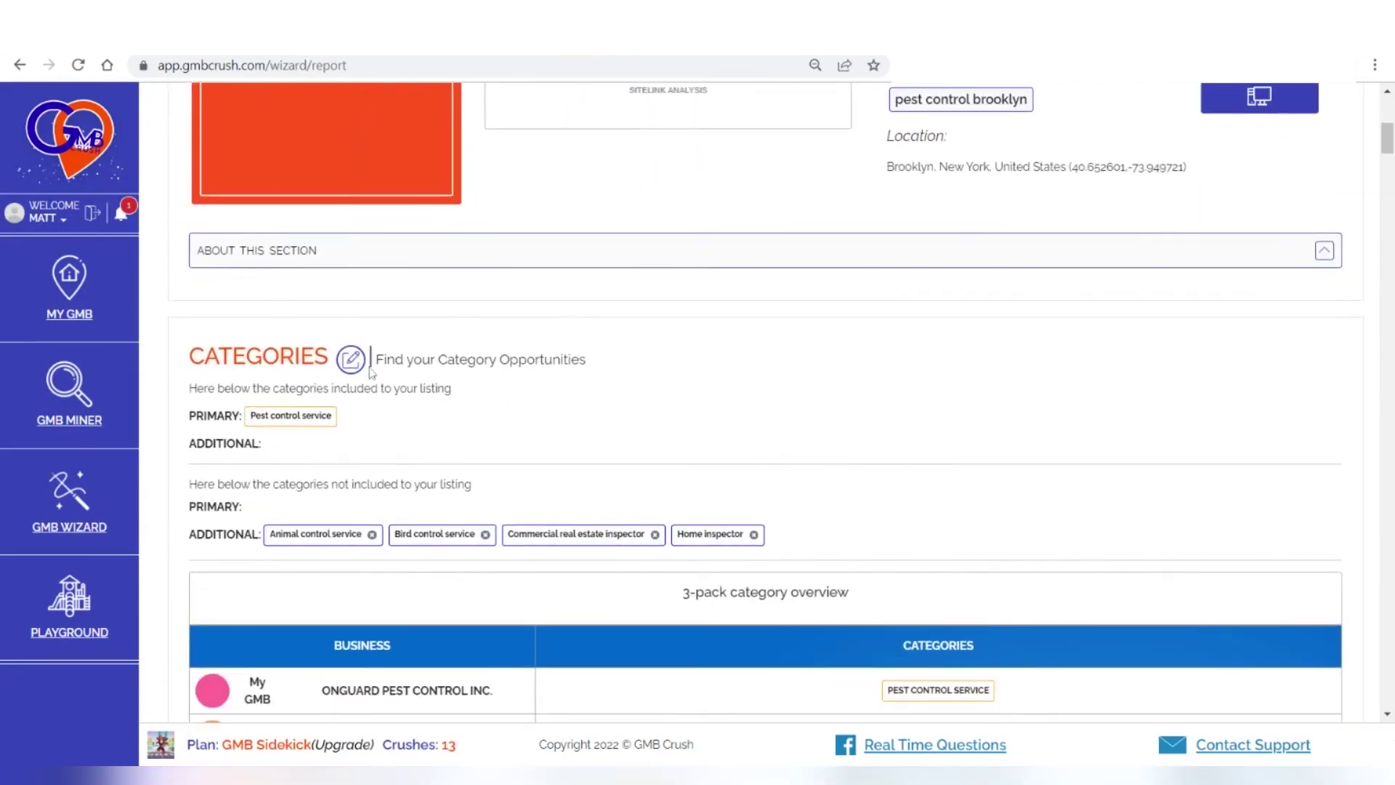
# Switch Categories from Hidden to Blur with text 'Unlock this section' and the 'Contact Us Today!' button, then save
pyautogui.click(351, 363)
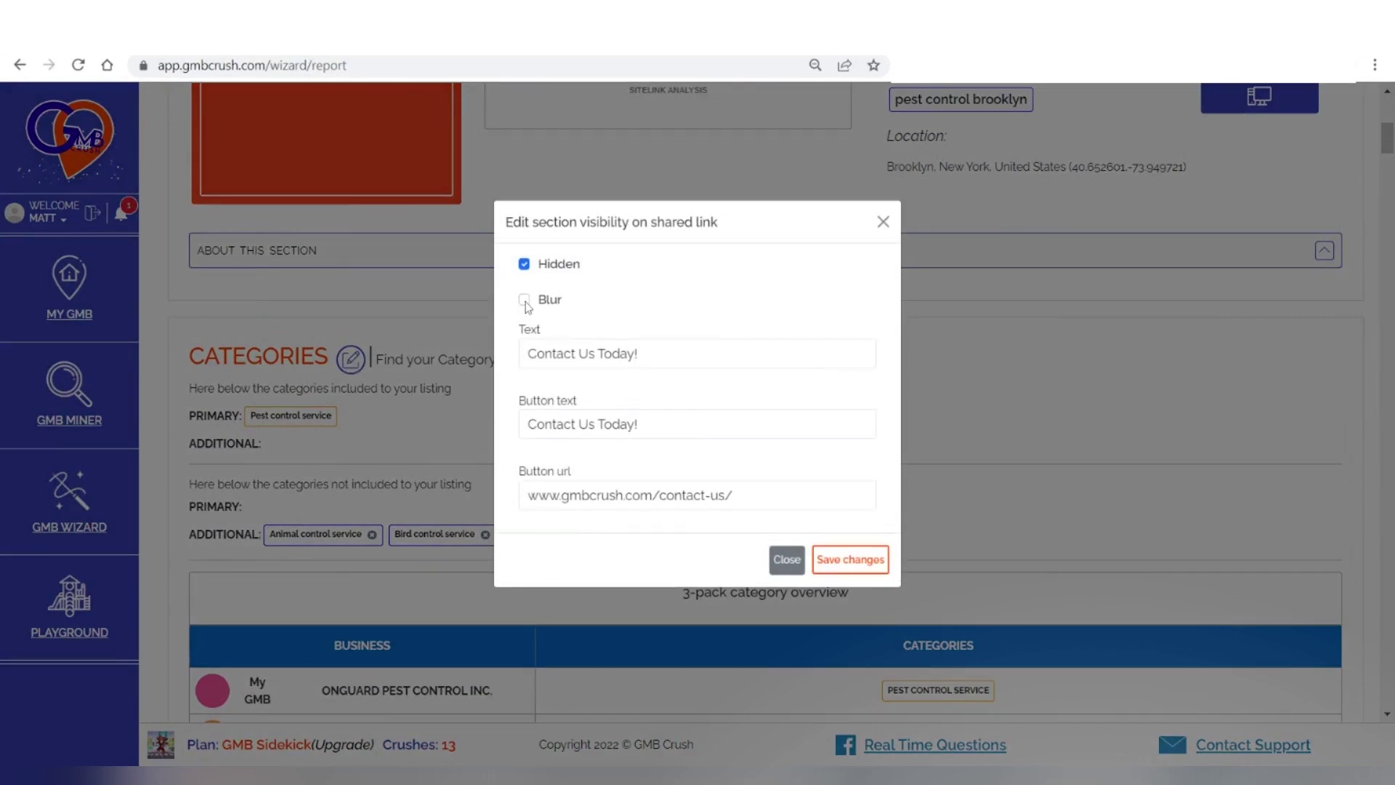
pyautogui.click(524, 301)
pyautogui.moveTo(528, 353); pyautogui.dragTo(639, 353)
pyautogui.write('Unlock this section')
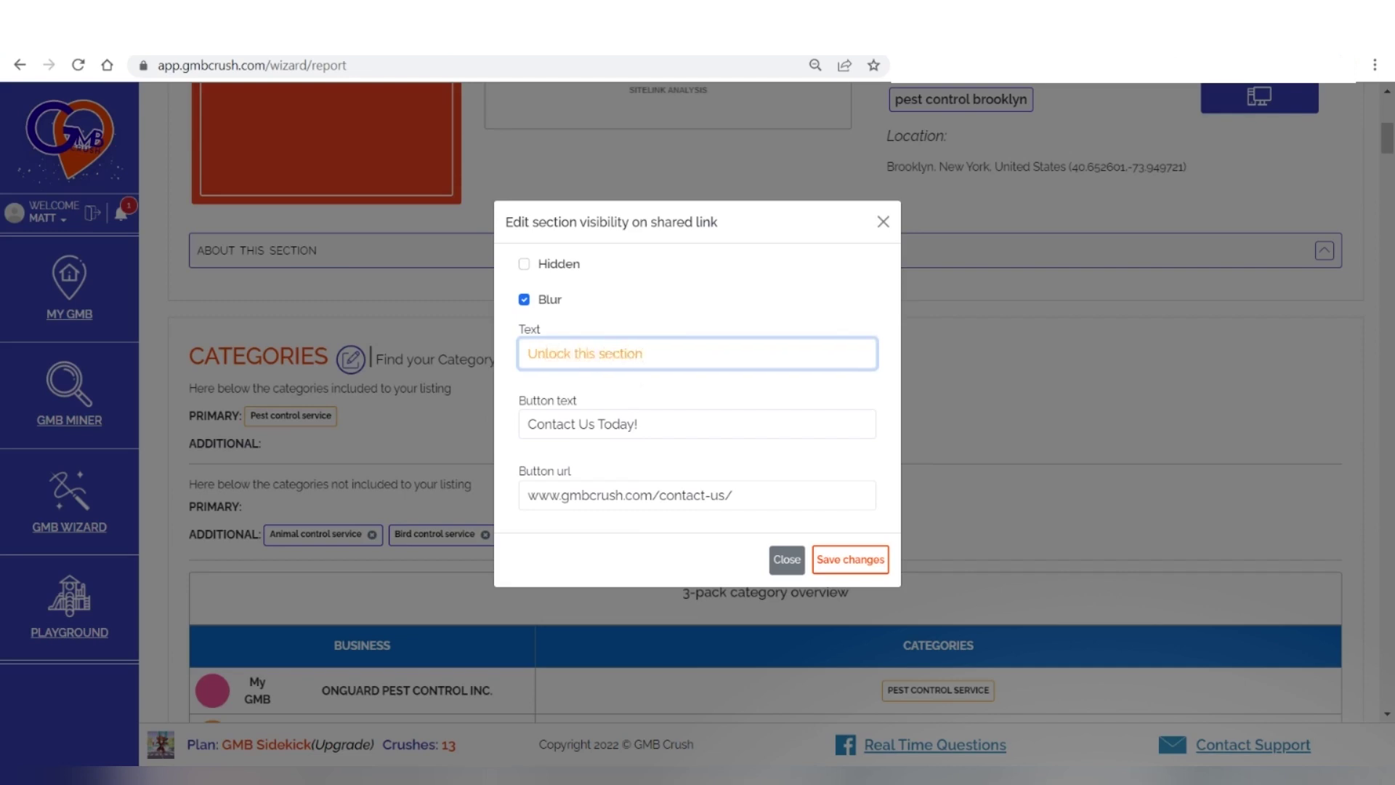
pyautogui.click(638, 423)
pyautogui.click(732, 494)
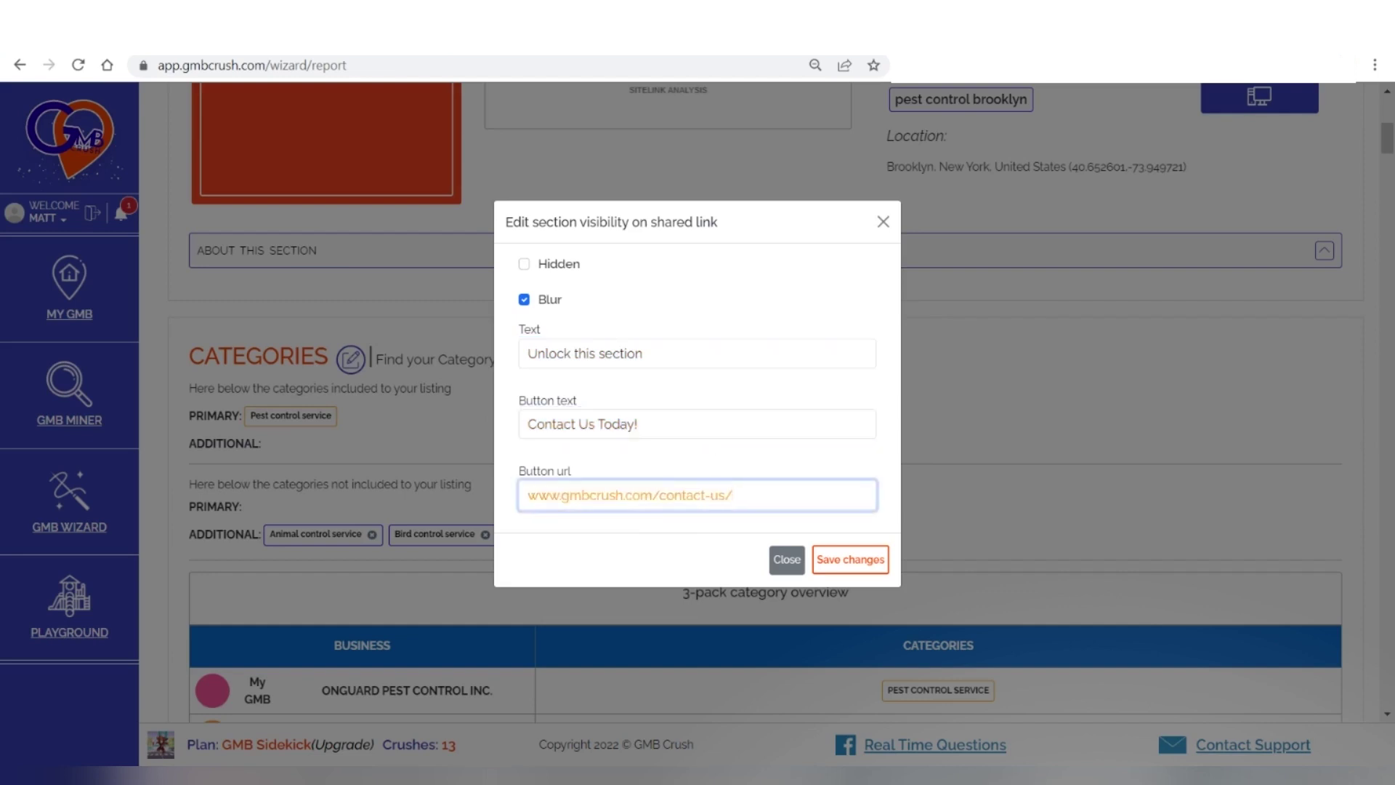
pyautogui.click(835, 560)
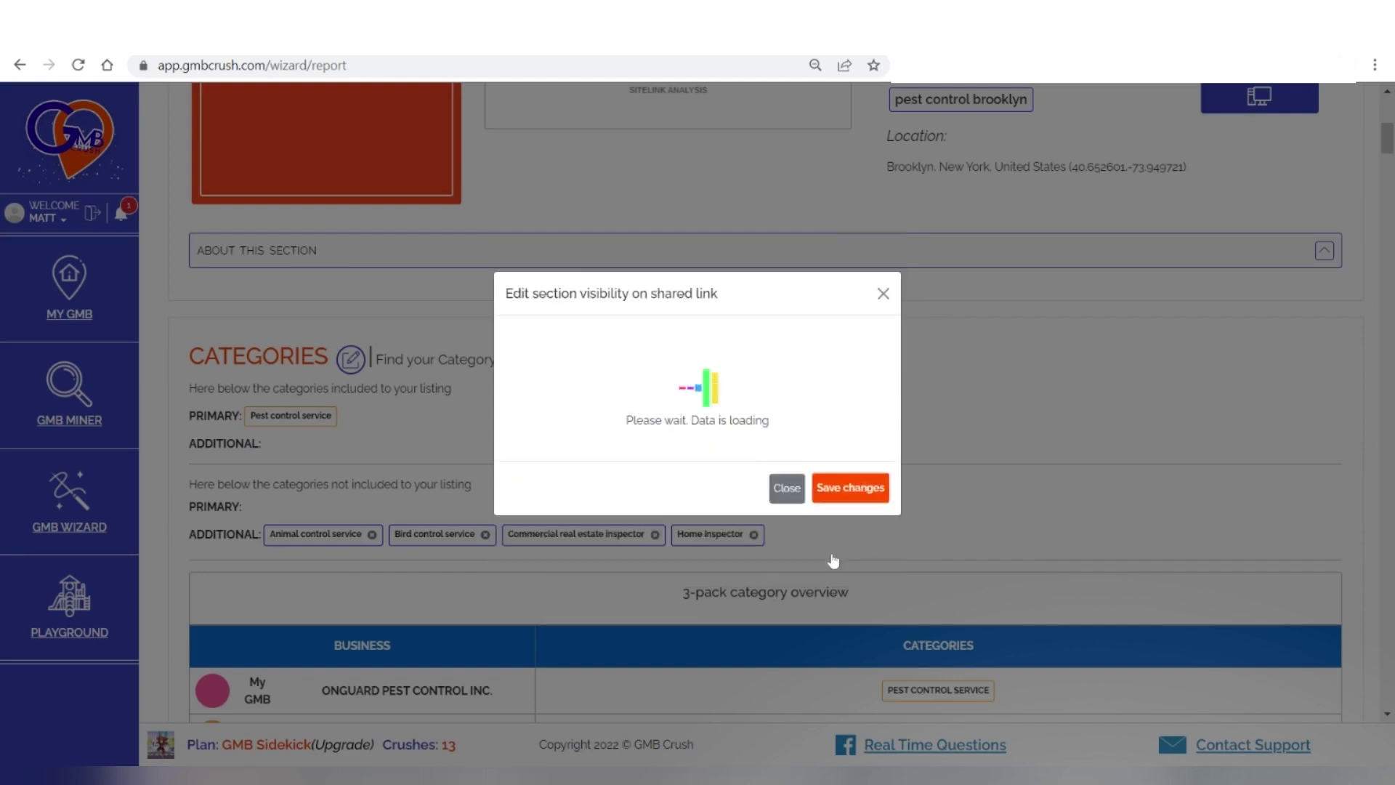
pyautogui.scroll(7, 651, 414)
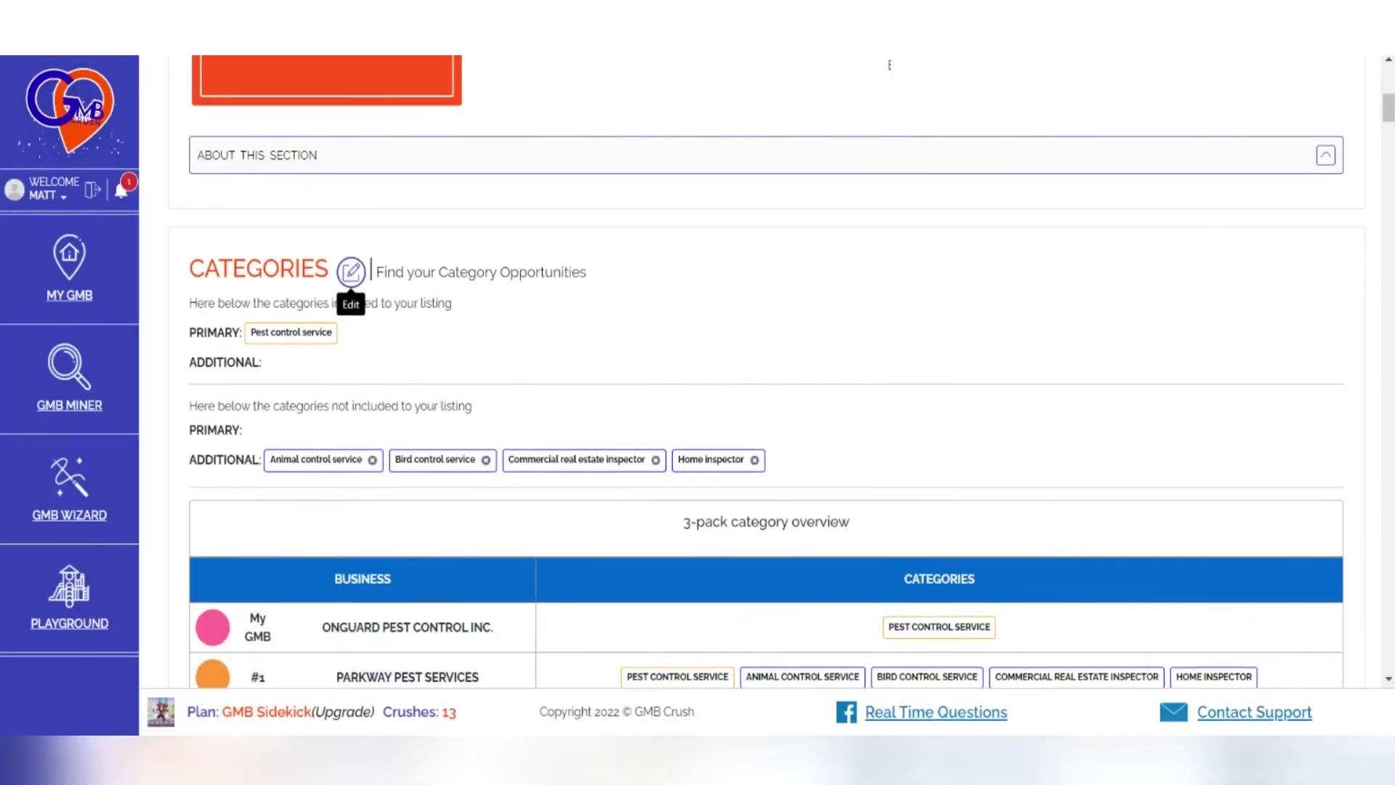
# Untick Blur in the Categories shared-link settings and save with no hiding or blur
pyautogui.click(351, 271)
pyautogui.click(352, 274)
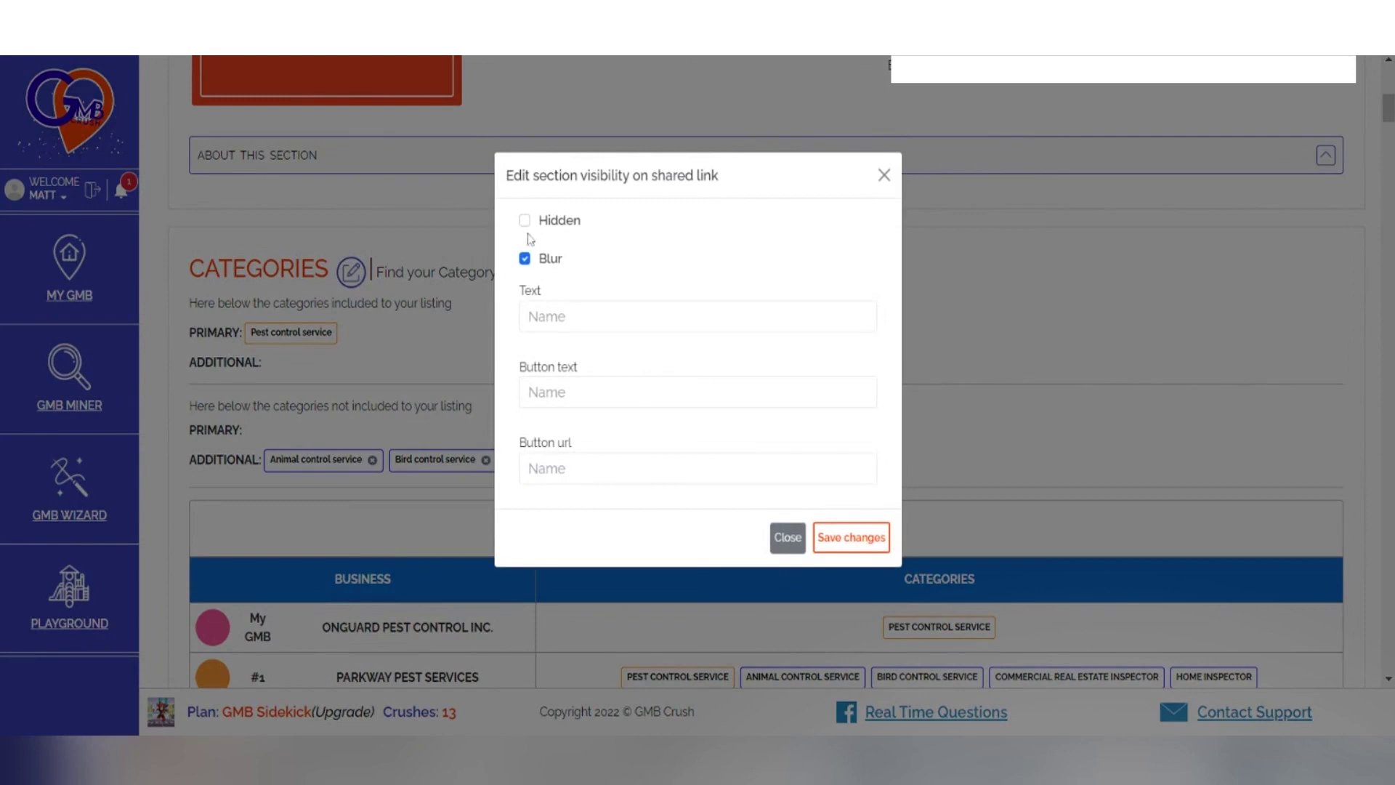
pyautogui.click(525, 259)
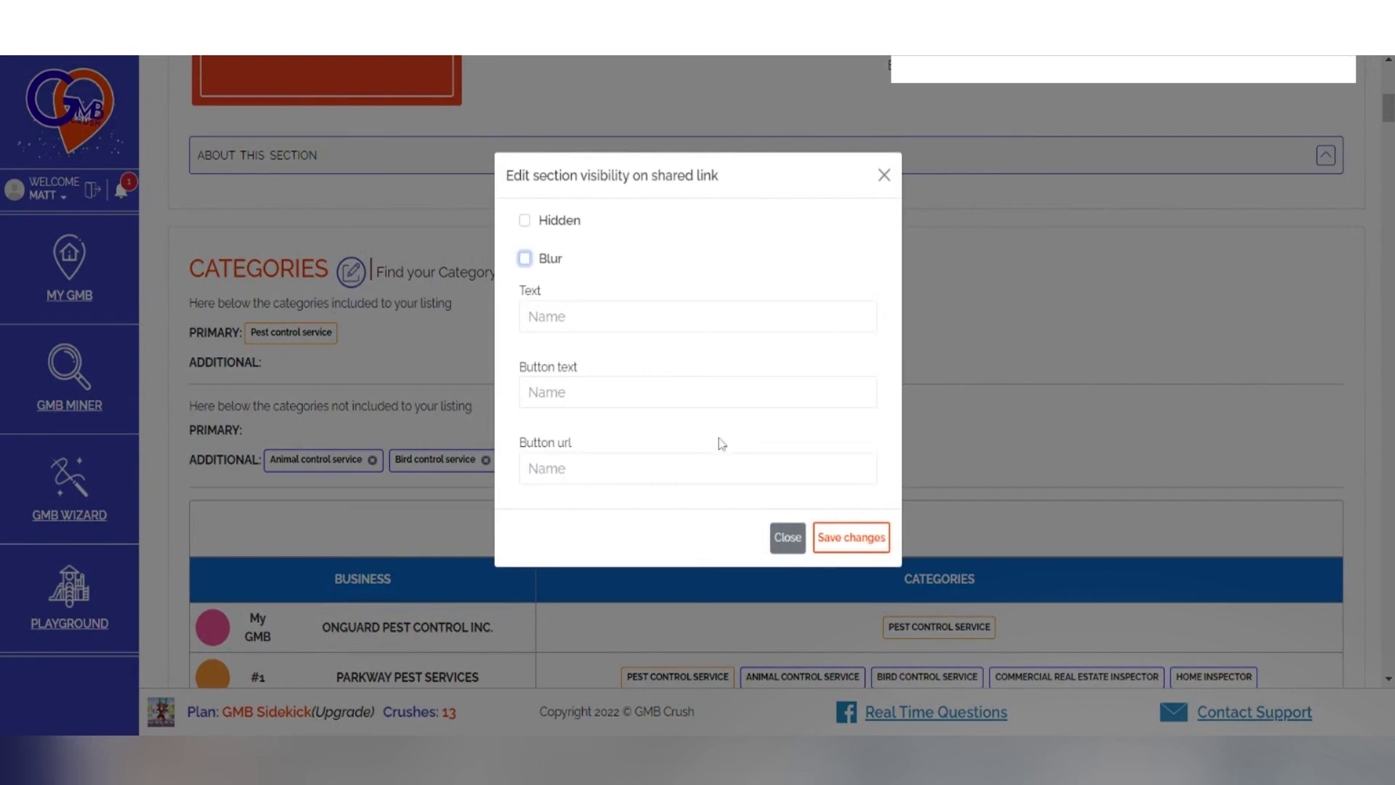
pyautogui.click(847, 539)
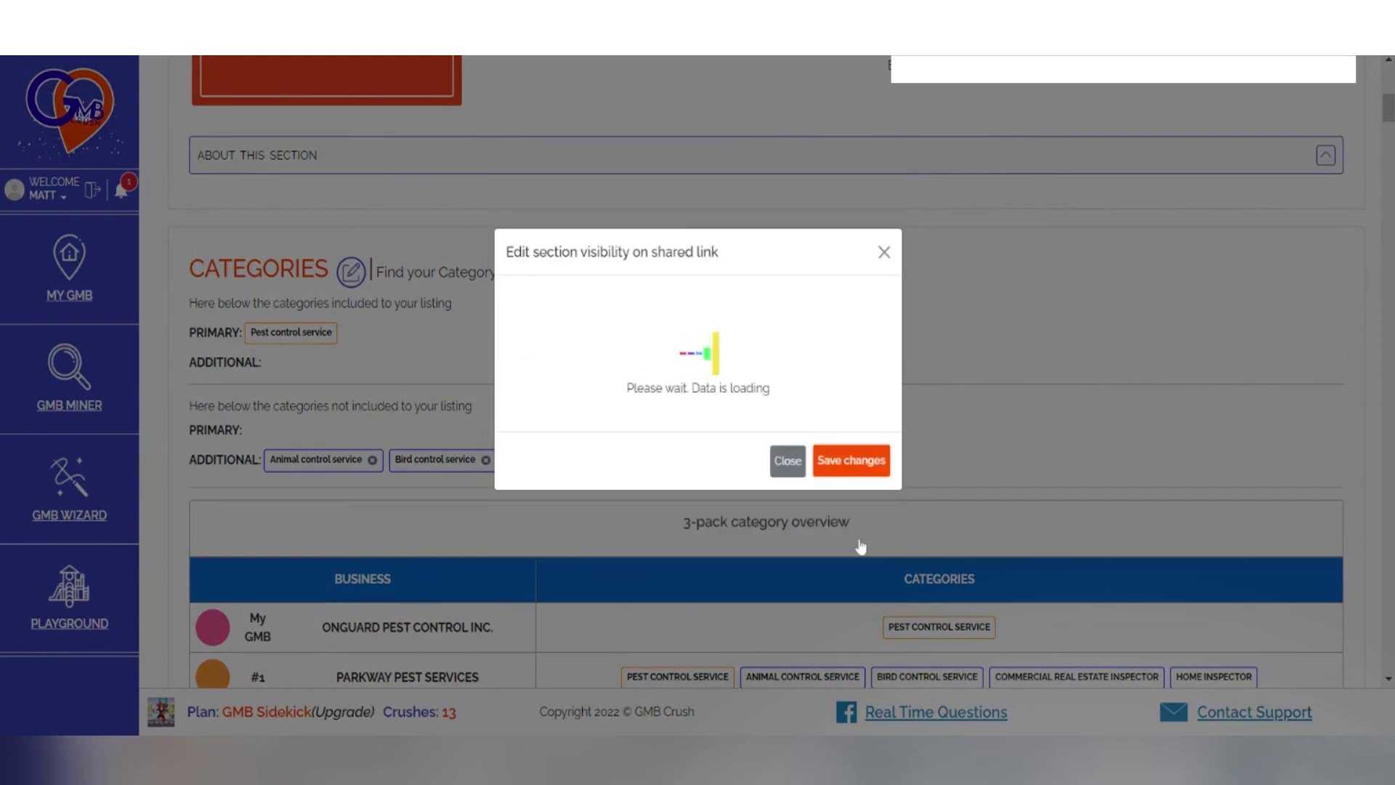